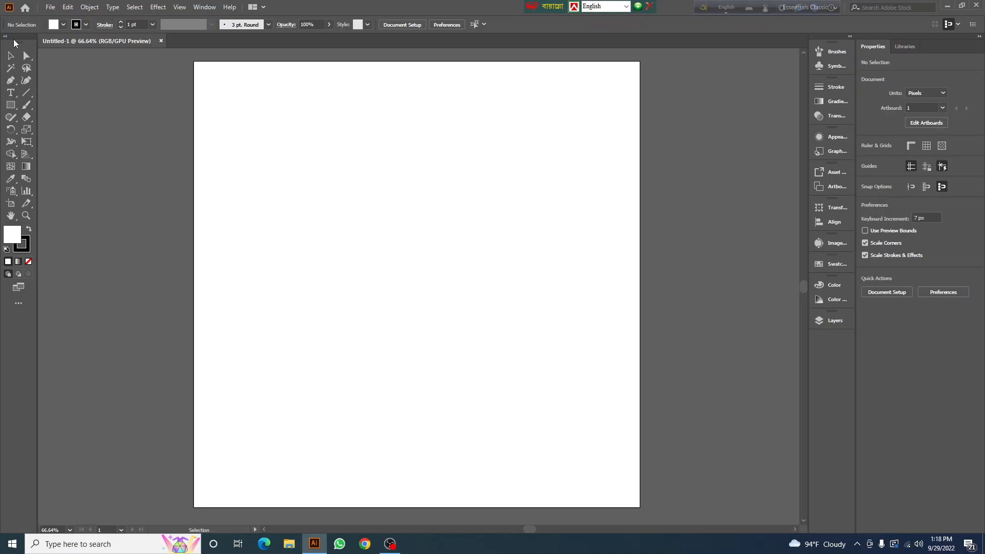
# Examine the toolbar display options and the tools grouped with Shape Builder, Width, Pen, Direct Selection, Type and Shaper.
pyautogui.click(208, 7)
pyautogui.moveTo(265, 93)
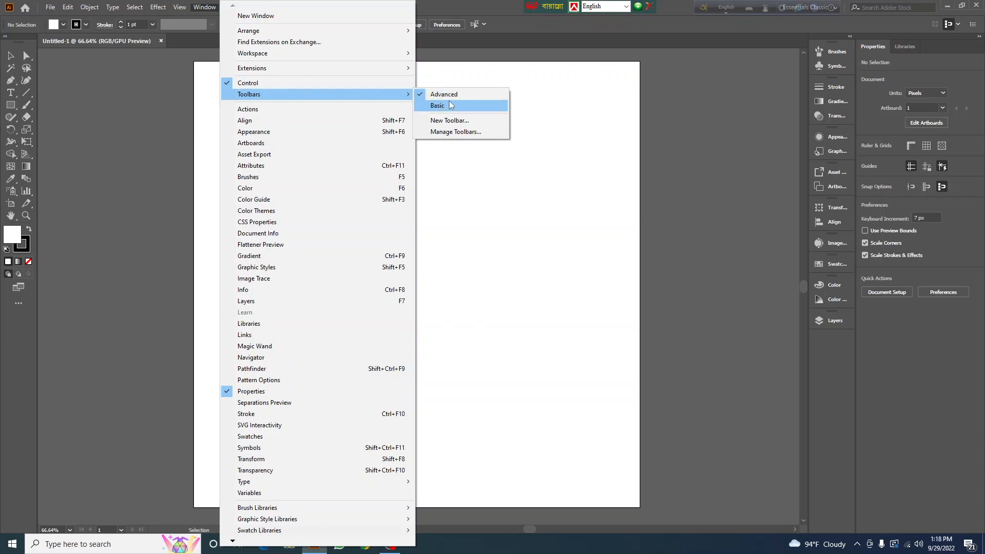
pyautogui.click(9, 154)
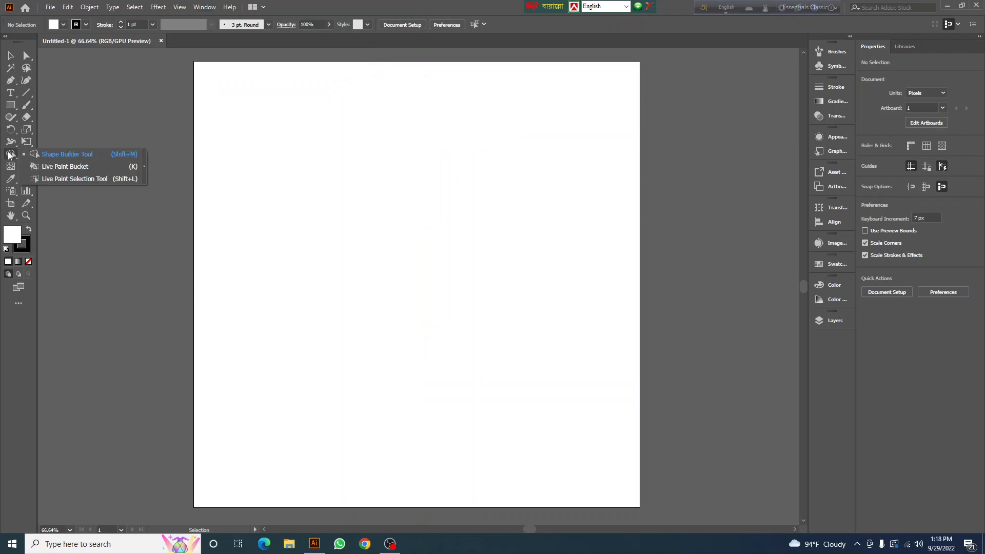
pyautogui.click(12, 143)
pyautogui.click(11, 145)
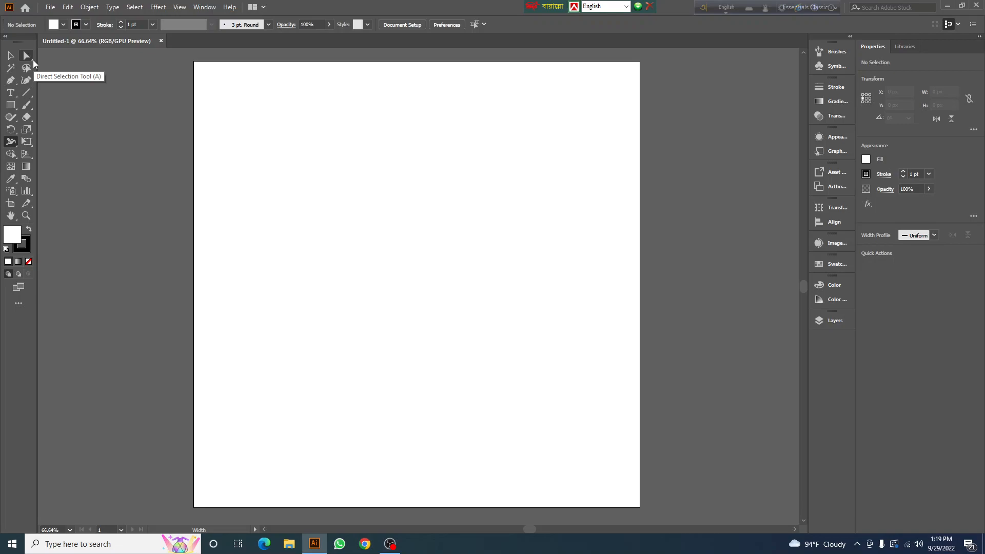
pyautogui.click(11, 82)
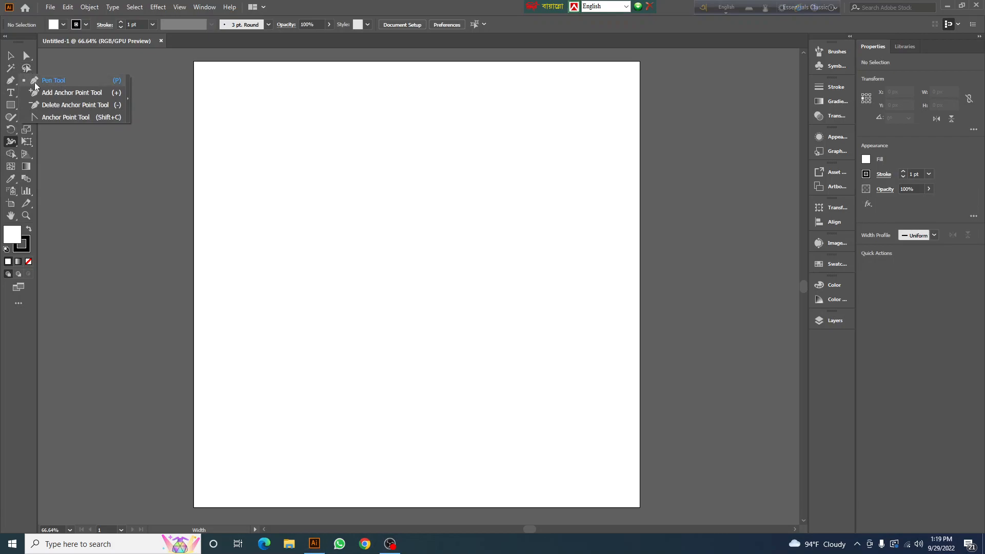
pyautogui.click(29, 59)
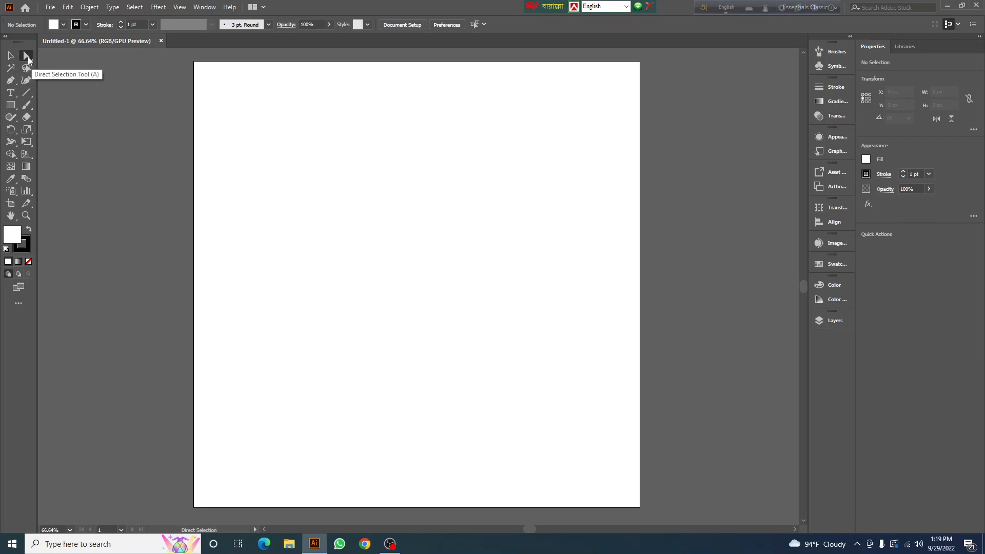
pyautogui.click(28, 59)
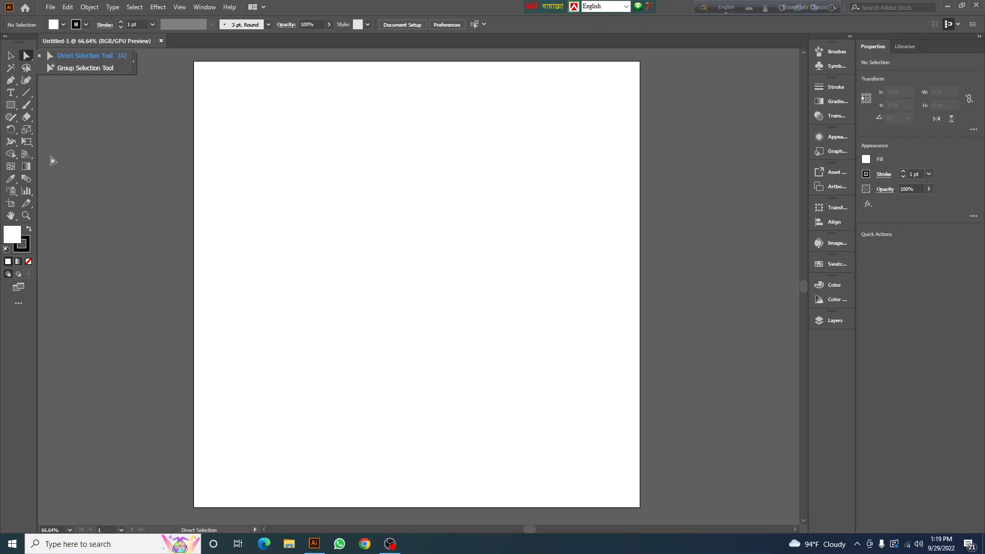
pyautogui.click(11, 155)
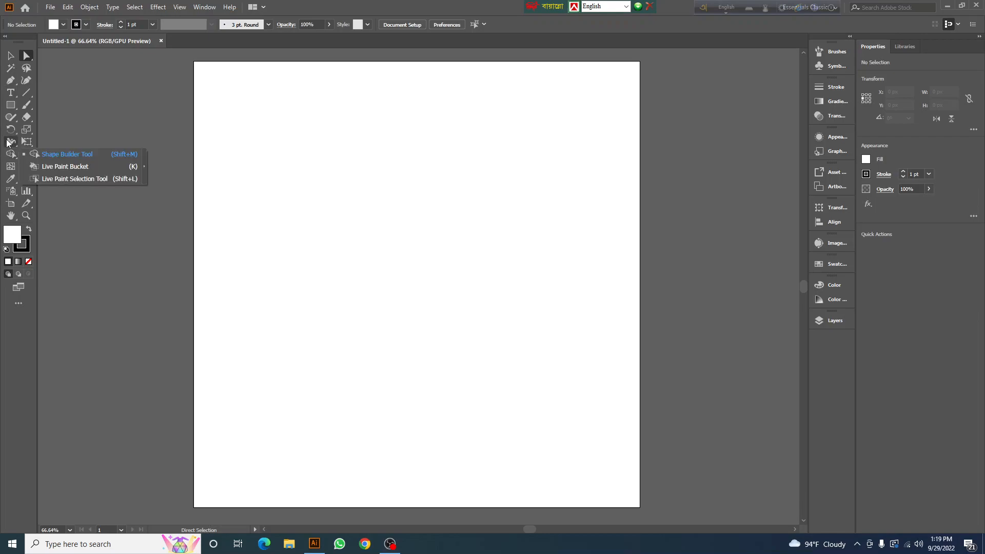
pyautogui.click(204, 7)
pyautogui.moveTo(363, 94)
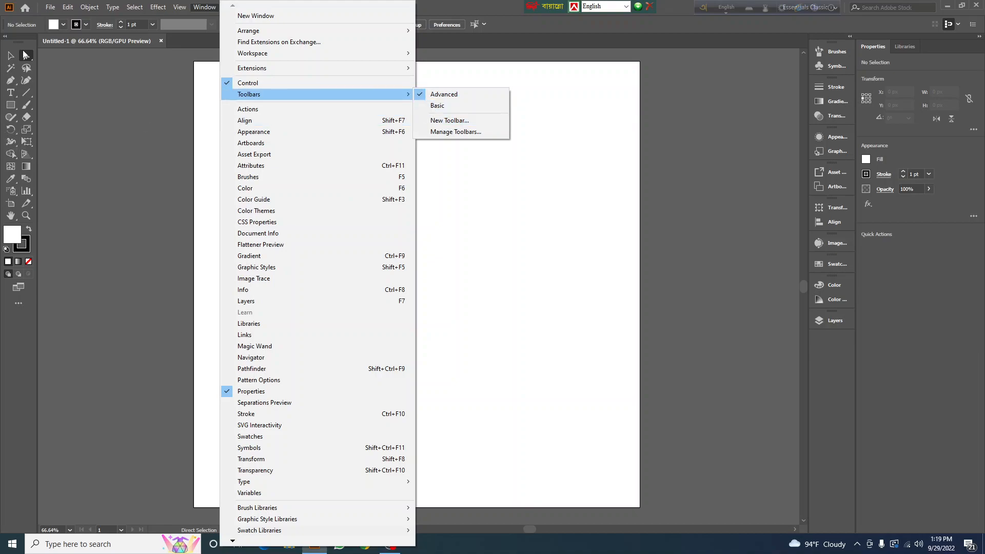
pyautogui.click(9, 57)
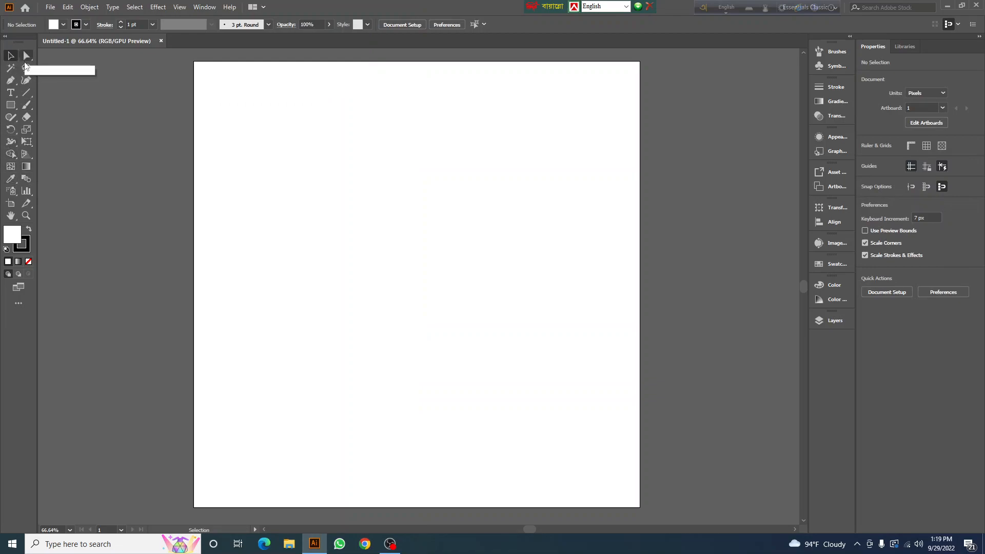
pyautogui.click(12, 95)
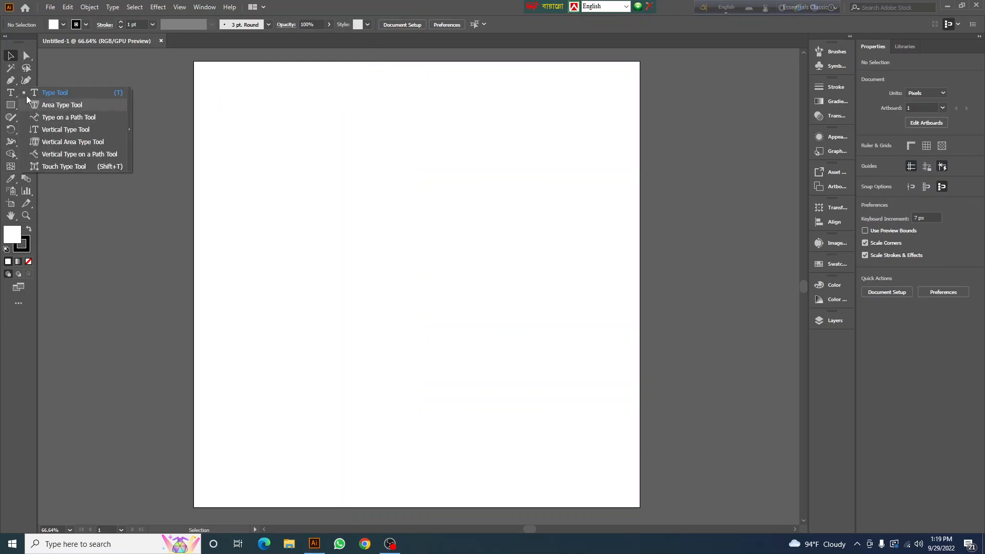
pyautogui.click(11, 93)
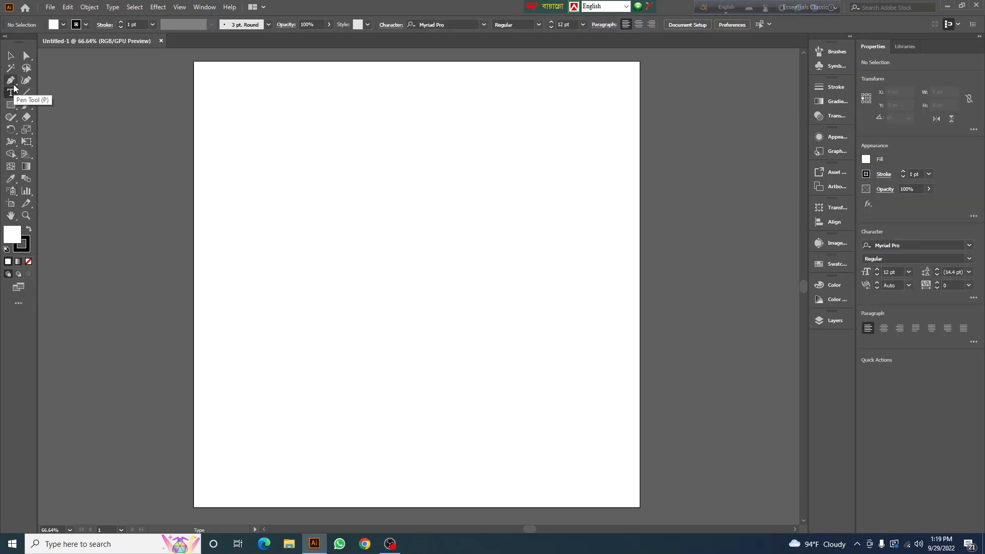
pyautogui.click(8, 120)
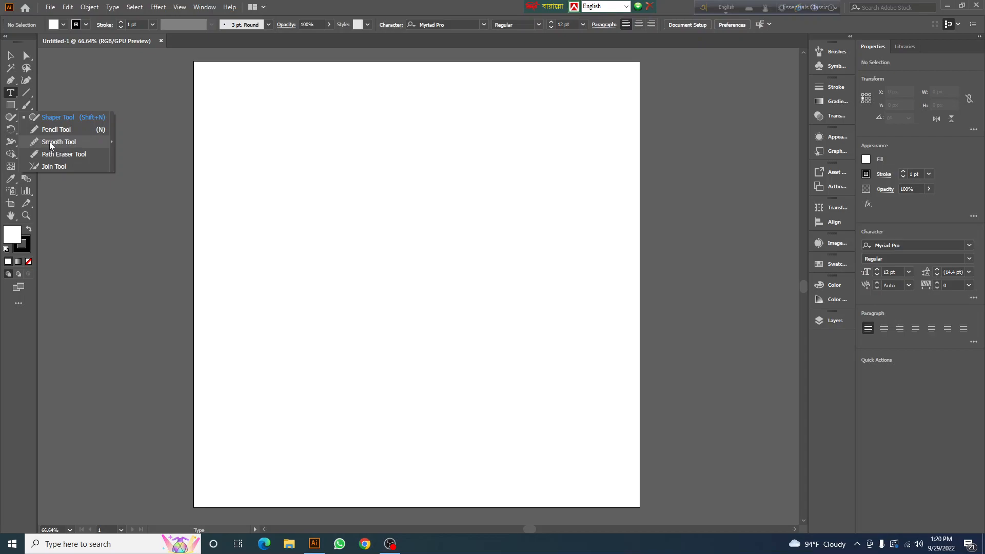
pyautogui.click(7, 98)
# Browse the complete list of available tools through to the navigation tools, and check the shapes grouped with the Rectangle Tool.
pyautogui.click(22, 303)
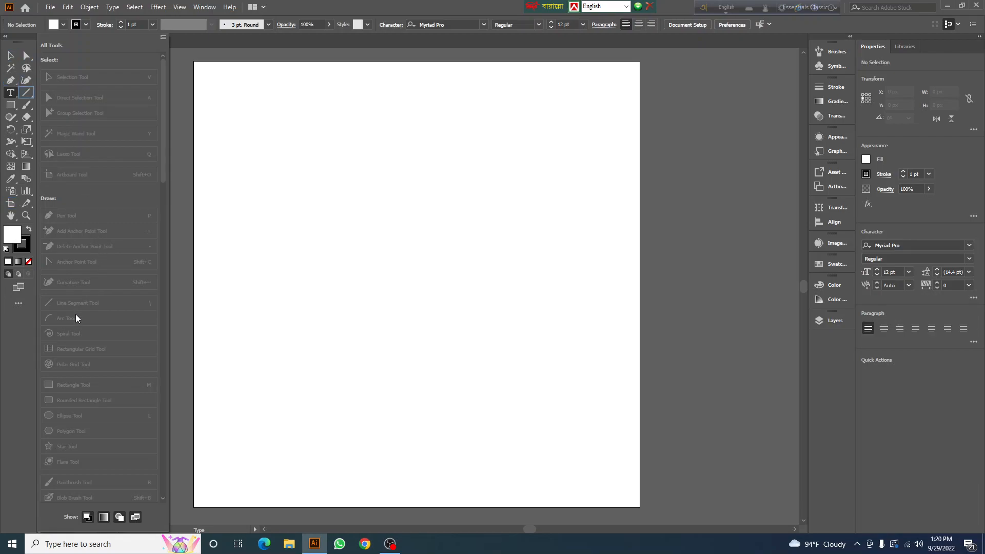
pyautogui.scroll(-10, 72, 454)
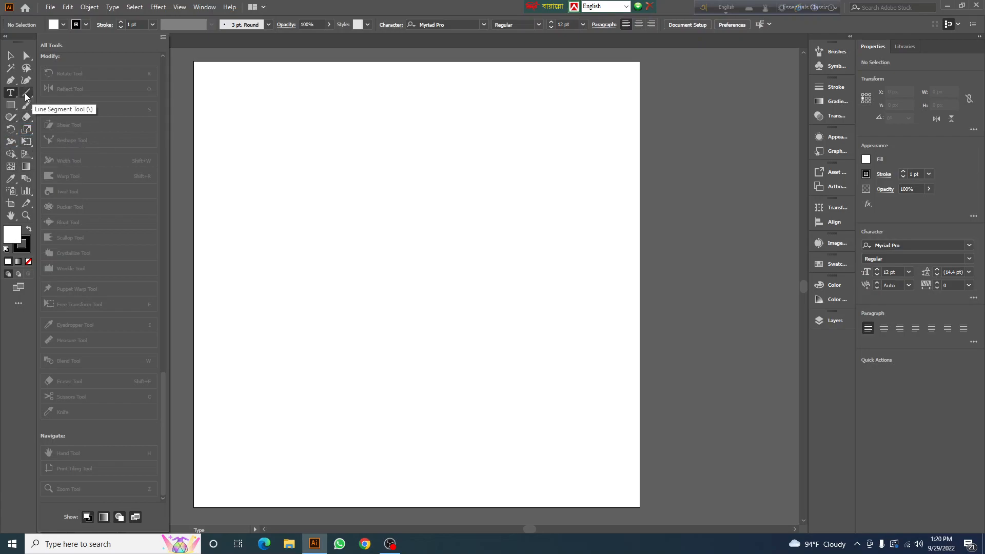
pyautogui.press('v')
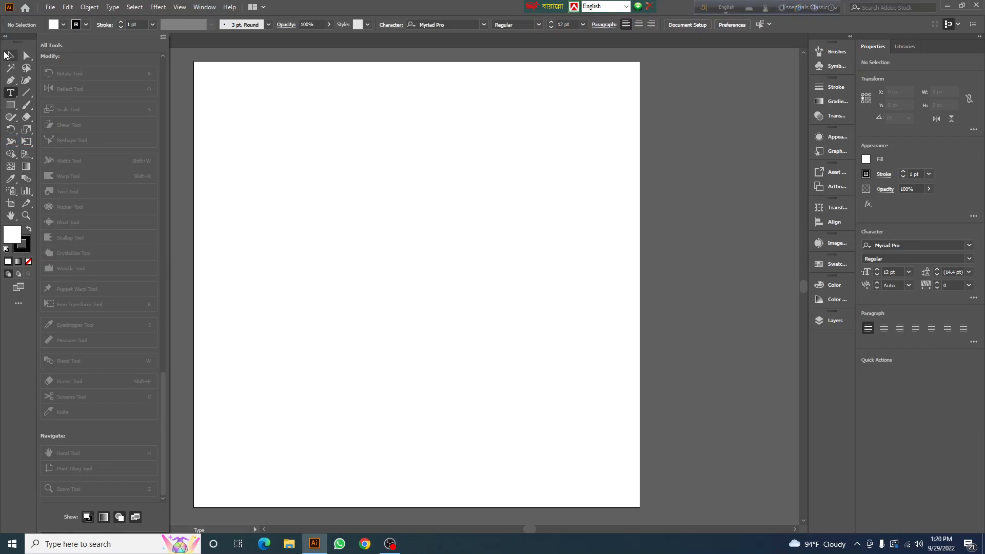
pyautogui.click(16, 305)
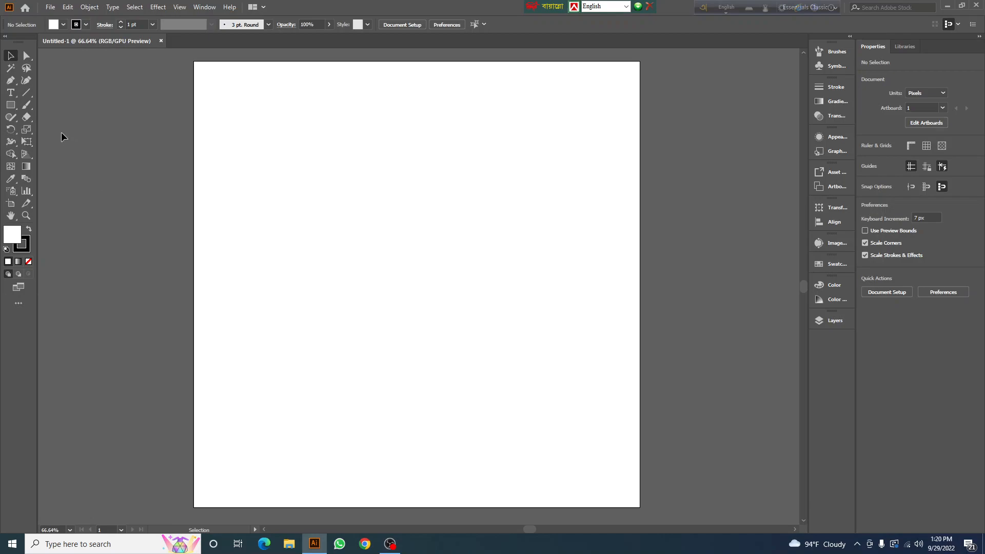
pyautogui.click(20, 301)
pyautogui.click(20, 301)
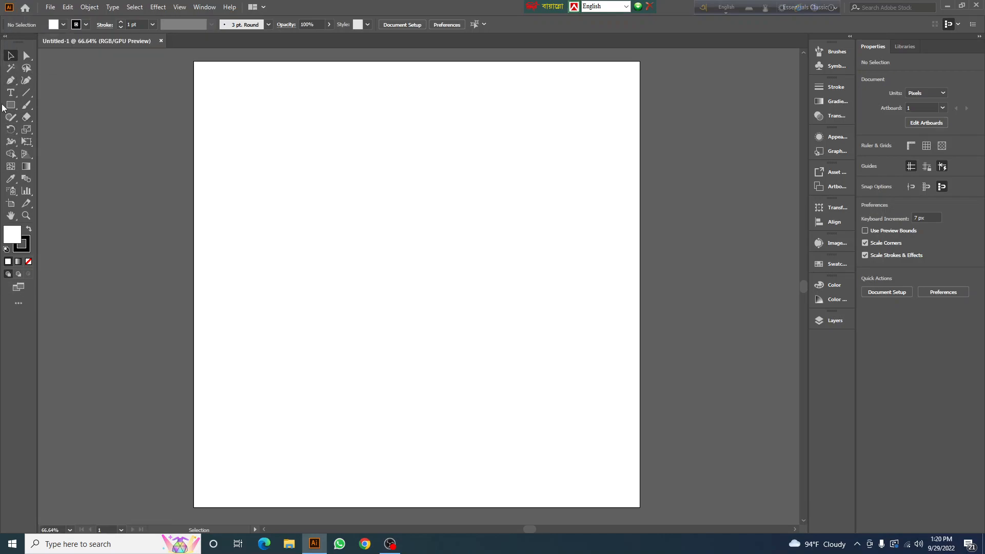
pyautogui.click(11, 70)
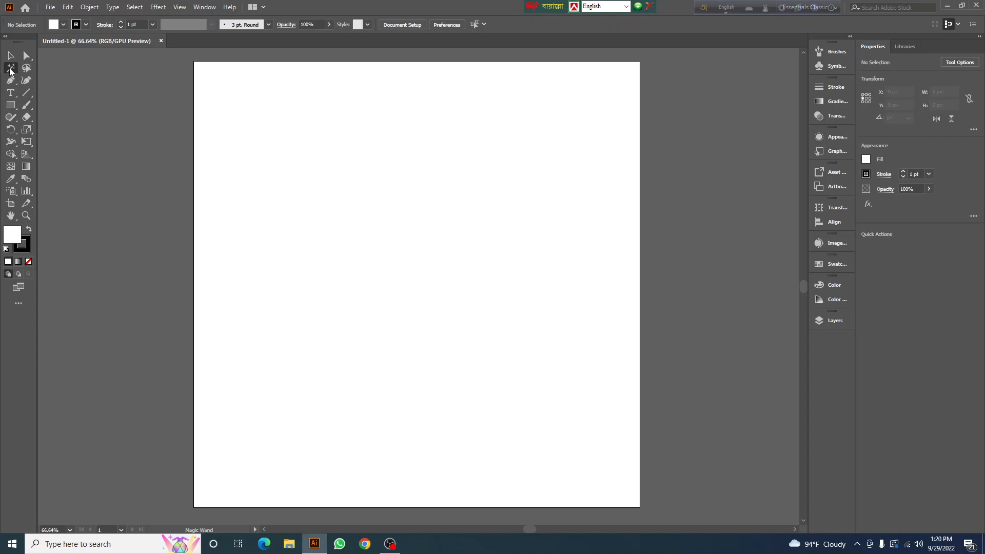
pyautogui.click(9, 108)
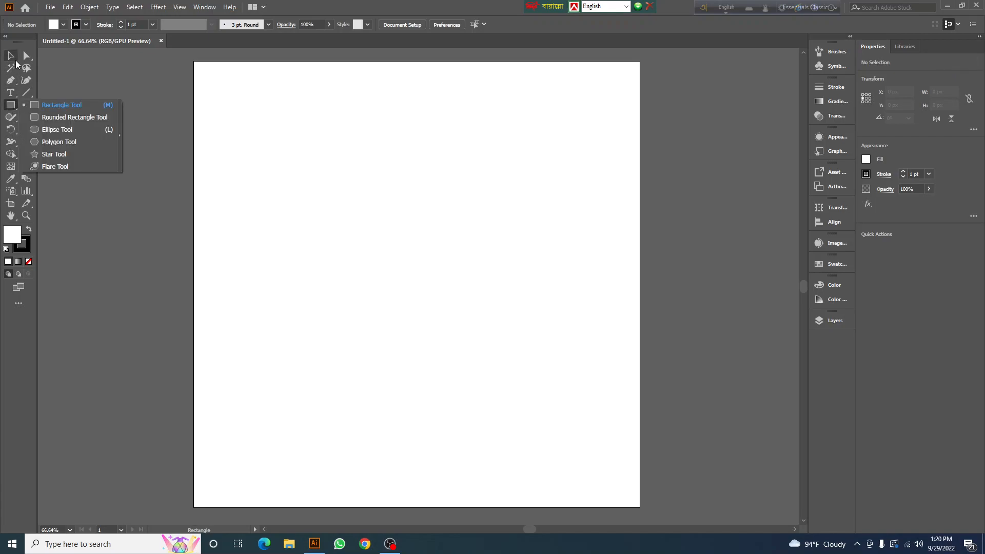
pyautogui.click(11, 107)
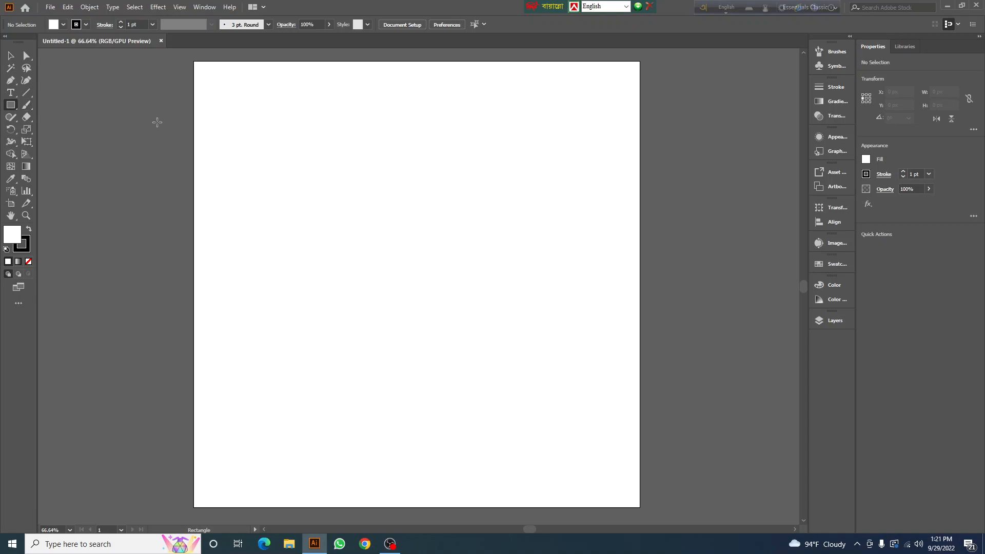
pyautogui.click(14, 105)
pyautogui.click(14, 105)
# Draw a five-pointed star about 206 × 216 px in the upper-left area of the artboard with the Star Tool.
pyautogui.click(9, 107)
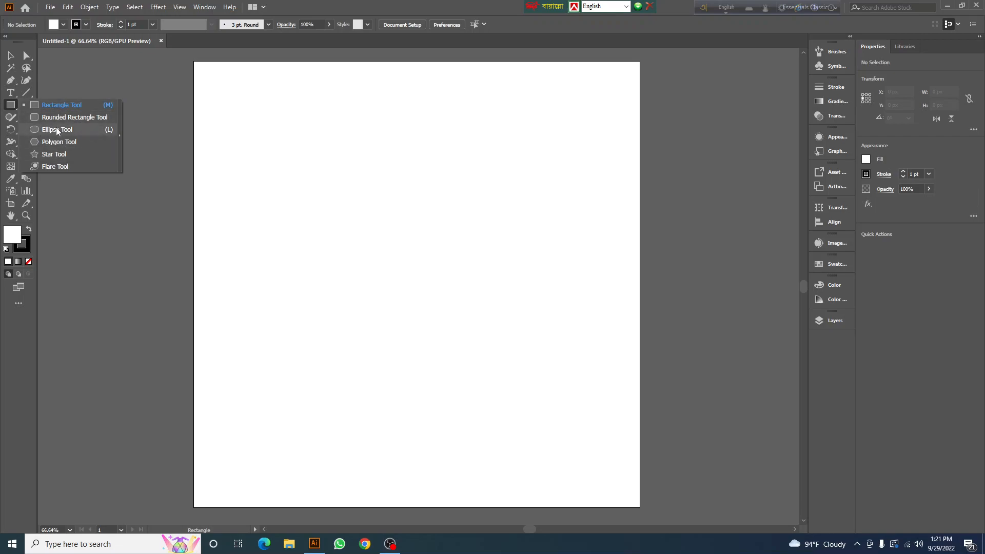
pyautogui.click(48, 155)
pyautogui.moveTo(304, 136); pyautogui.dragTo(349, 200)
pyautogui.press('v')
pyautogui.rightClick(391, 95)
pyautogui.click(400, 101)
pyautogui.click(398, 116)
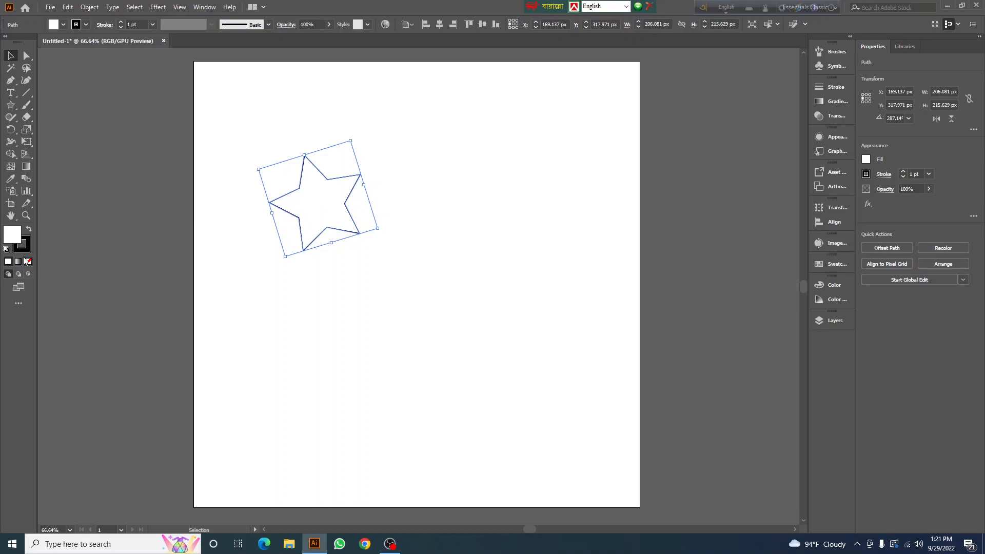
# Set the star's fill color to red F20C0C.
pyautogui.click(24, 245)
pyautogui.doubleClick(13, 234)
pyautogui.write('F20C0C')
pyautogui.press('Return')
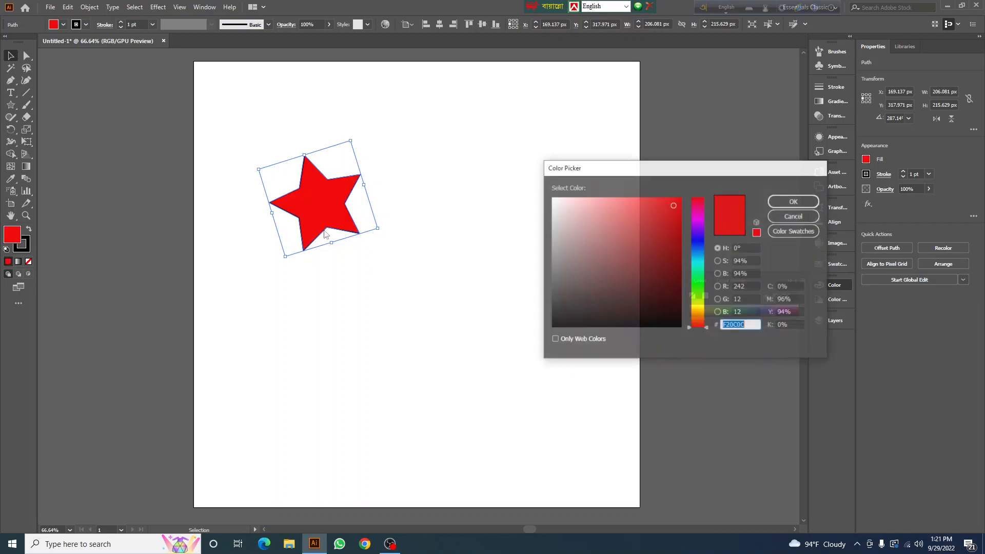
pyautogui.click(793, 202)
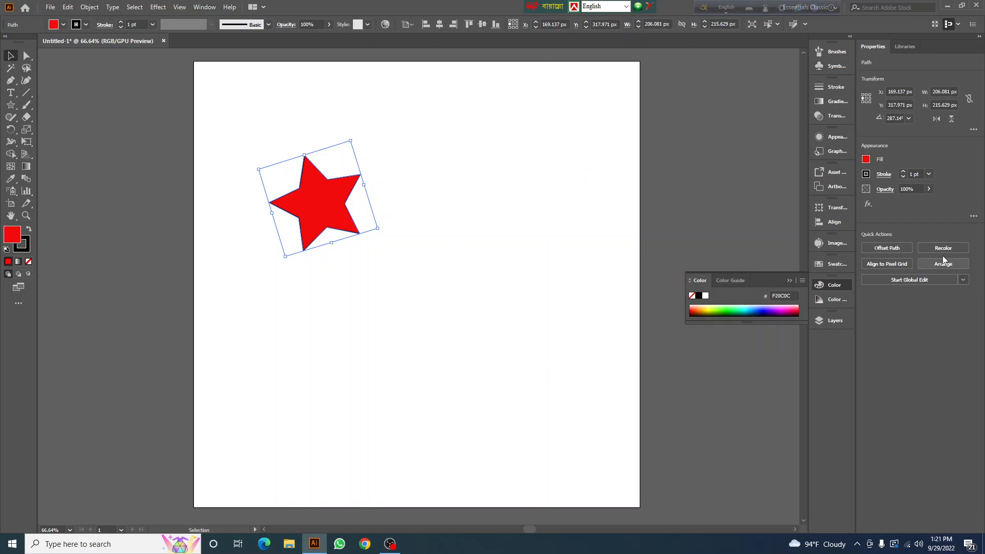
# Try several color swatches on the star's fill, including orange, and settle on bright yellow.
pyautogui.click(835, 285)
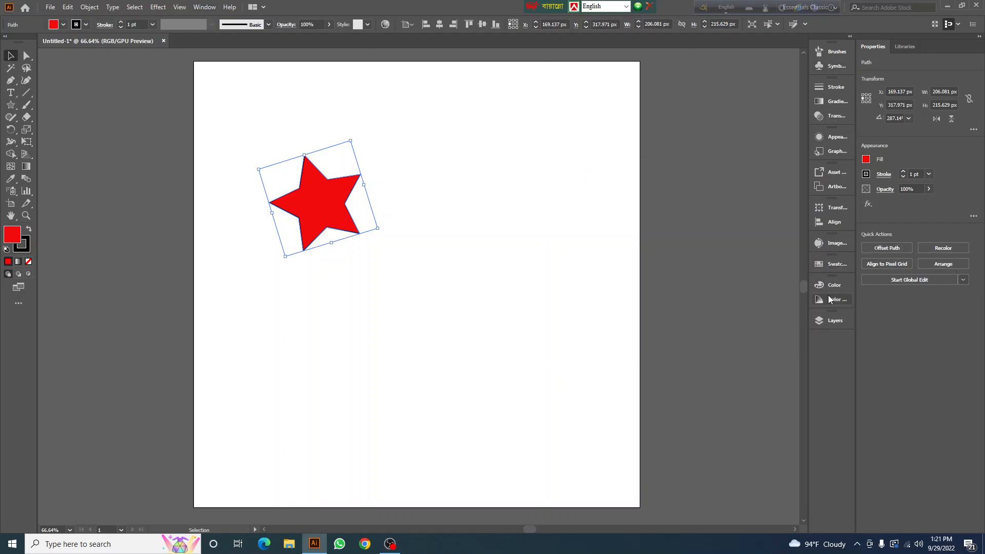
pyautogui.click(835, 264)
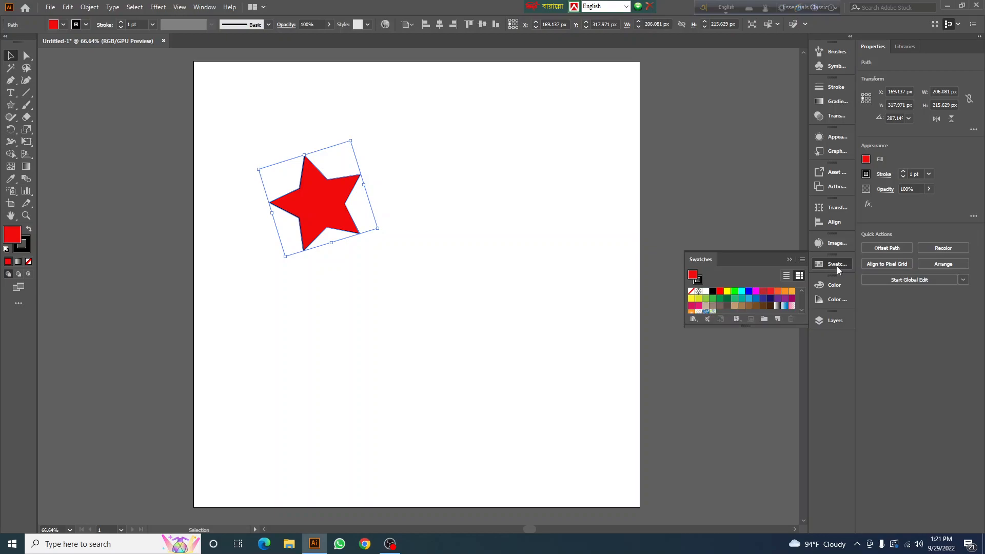
pyautogui.click(733, 293)
pyautogui.click(741, 292)
pyautogui.click(769, 291)
pyautogui.click(785, 292)
pyautogui.click(792, 291)
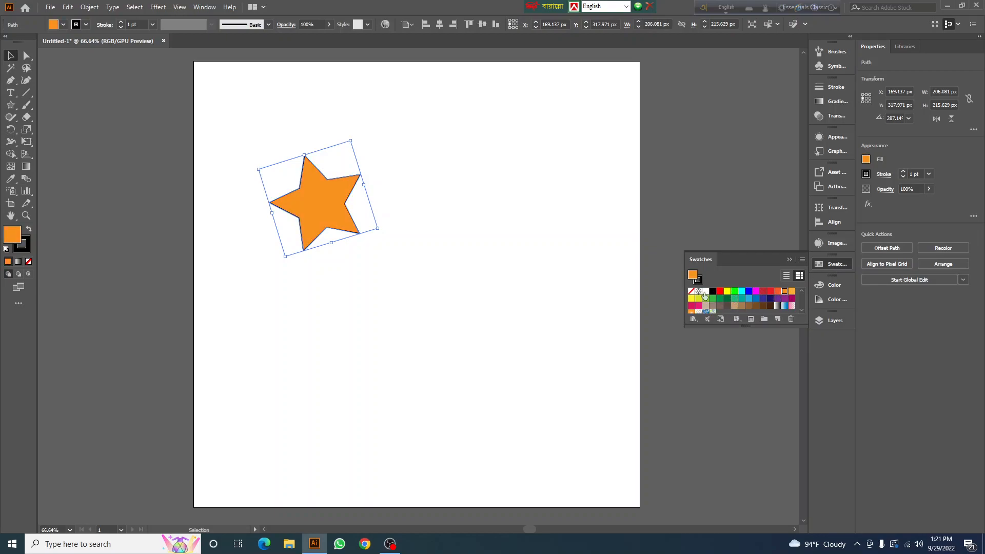
pyautogui.click(726, 292)
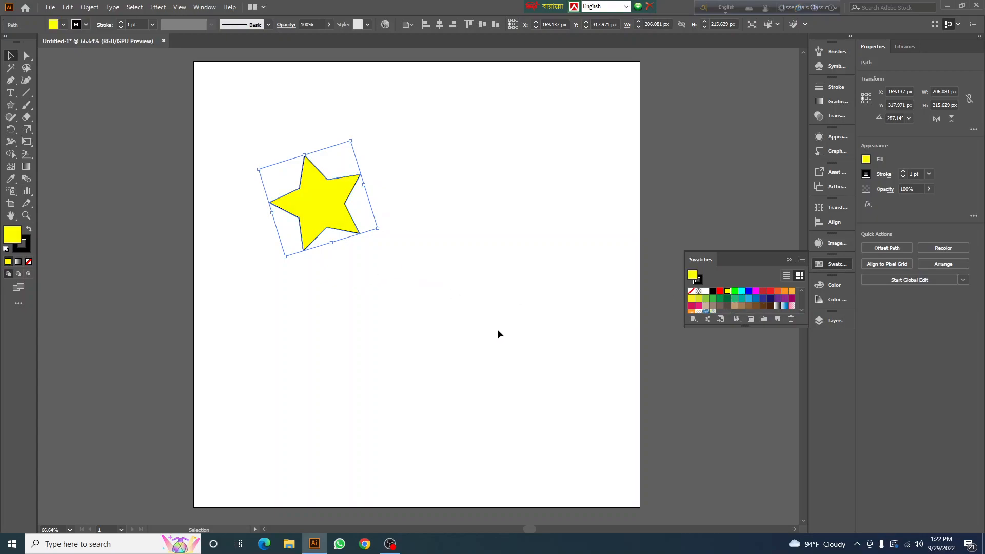
# Try green 21AA00 and a dark purple swatch as the star's stroke color.
pyautogui.click(21, 244)
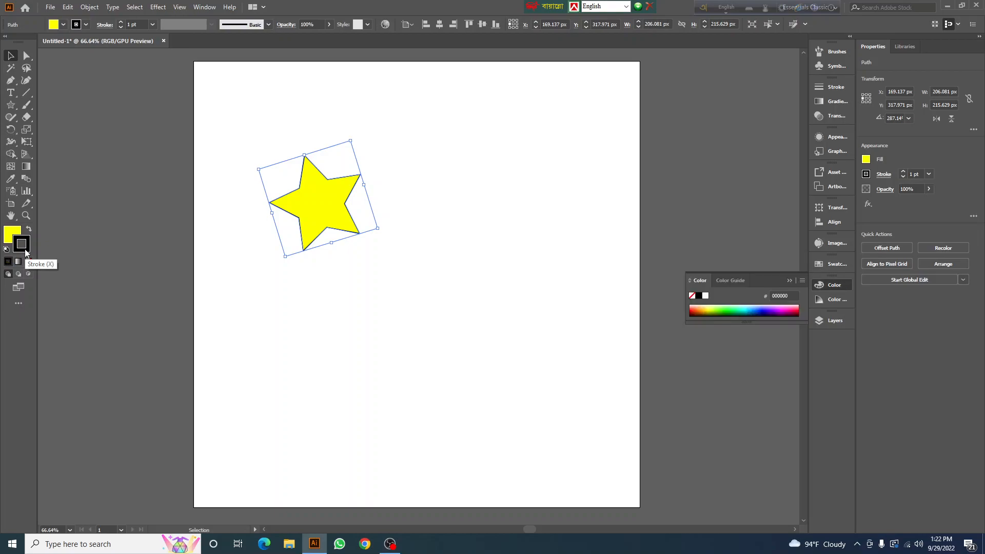
pyautogui.click(723, 308)
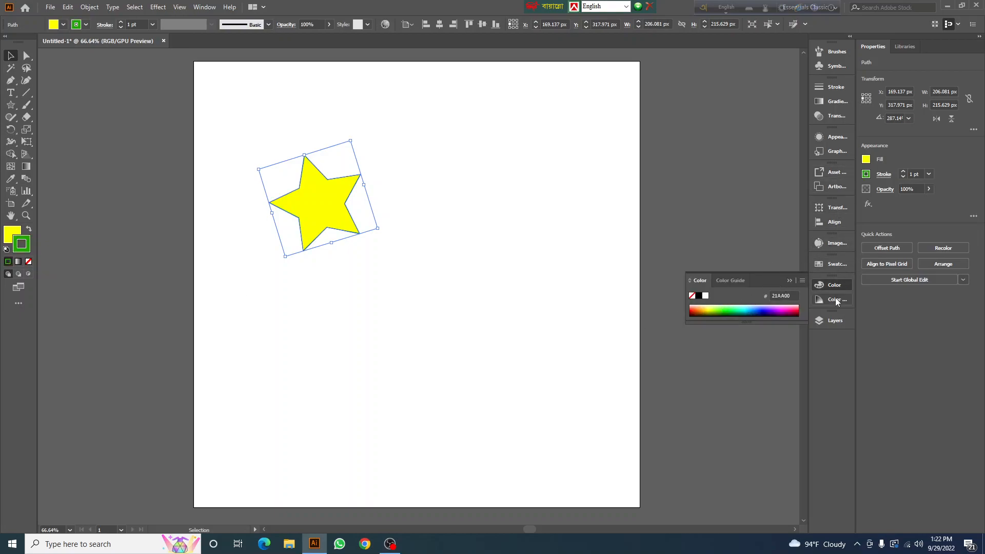
pyautogui.click(833, 263)
pyautogui.click(778, 300)
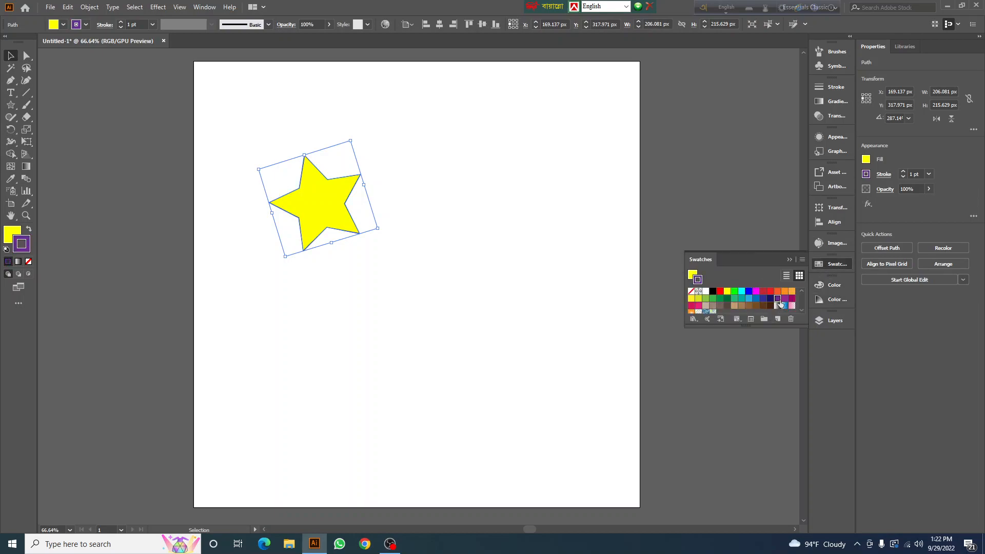
# Pick a bright red as the star's stroke color in the Color Picker.
pyautogui.doubleClick(22, 247)
pyautogui.moveTo(630, 236)
pyautogui.mouseDown()
pyautogui.moveTo(626, 204)
pyautogui.moveTo(611, 204)
pyautogui.mouseUp()
pyautogui.moveTo(702, 209); pyautogui.dragTo(702, 195)
pyautogui.click(666, 203)
pyautogui.click(793, 201)
# Thicken the star's outline to 3 pt, and increase its stroke weight further to 5 pt.
pyautogui.click(138, 23)
pyautogui.scroll(2, 138, 23)
pyautogui.click(290, 146)
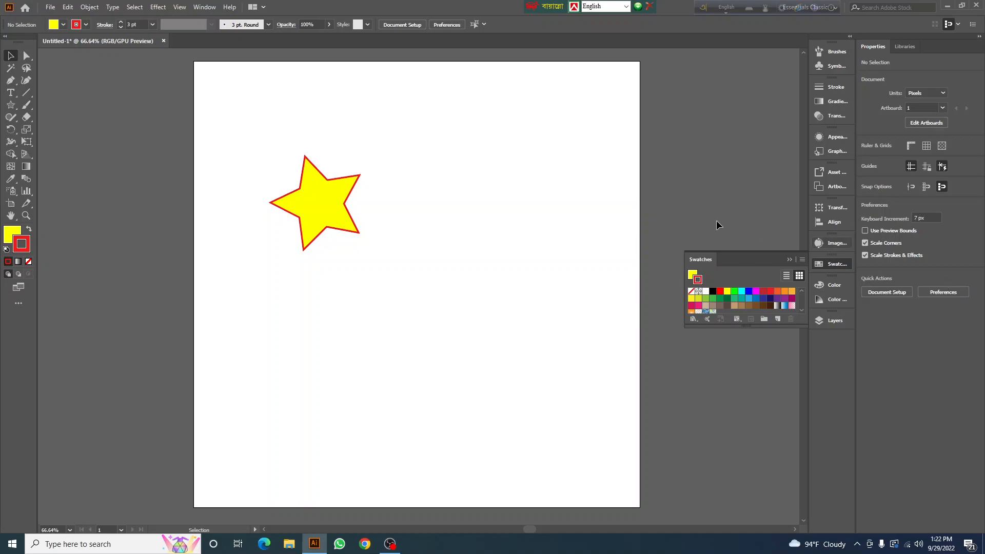
pyautogui.click(323, 198)
pyautogui.click(921, 174)
pyautogui.press('Up')
pyautogui.press('Up')
pyautogui.click(558, 222)
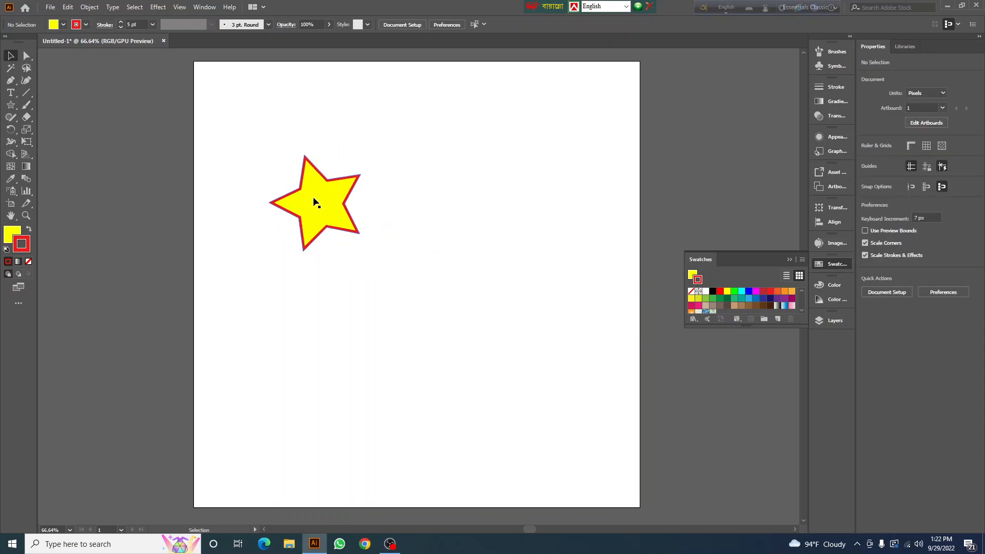
# Move the star slightly upward and draw a circle about 227 px in diameter to its right with the Ellipse Tool.
pyautogui.moveTo(323, 202); pyautogui.dragTo(320, 176)
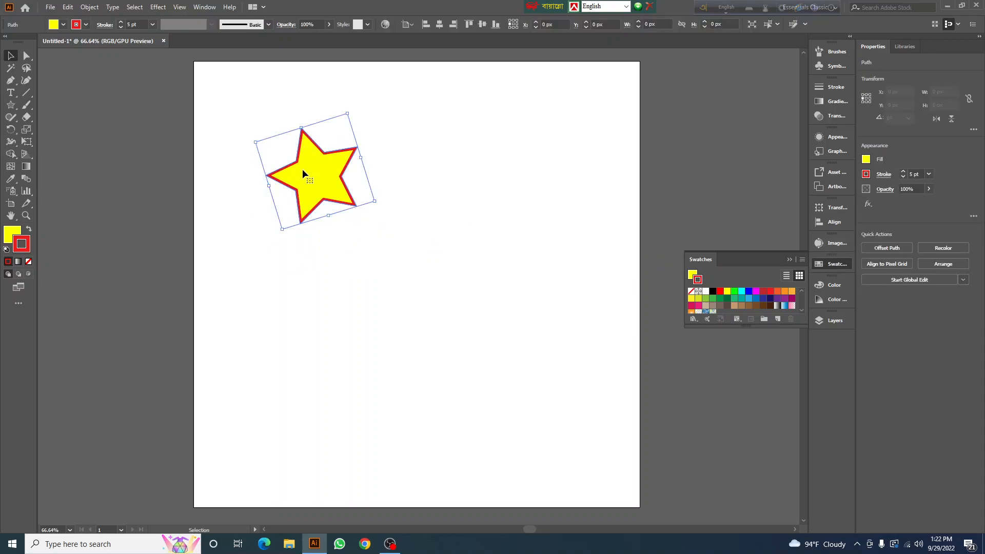
pyautogui.rightClick(9, 105)
pyautogui.click(52, 130)
pyautogui.moveTo(430, 142)
pyautogui.mouseDown()
pyautogui.moveTo(552, 264)
pyautogui.moveTo(530, 242)
pyautogui.mouseUp()
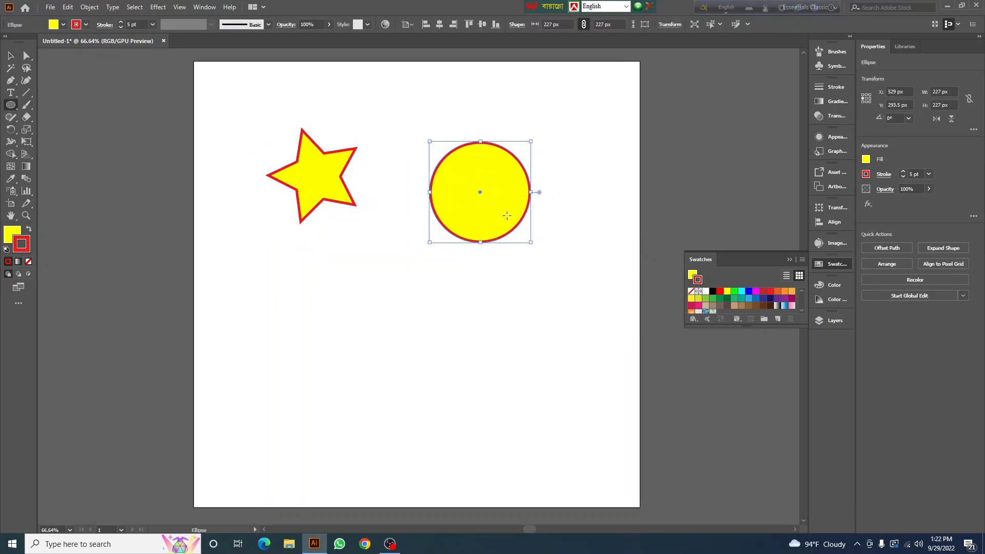
# Give the circle a cyan stroke and a purple fill, and deselect it.
pyautogui.click(741, 292)
pyautogui.click(11, 230)
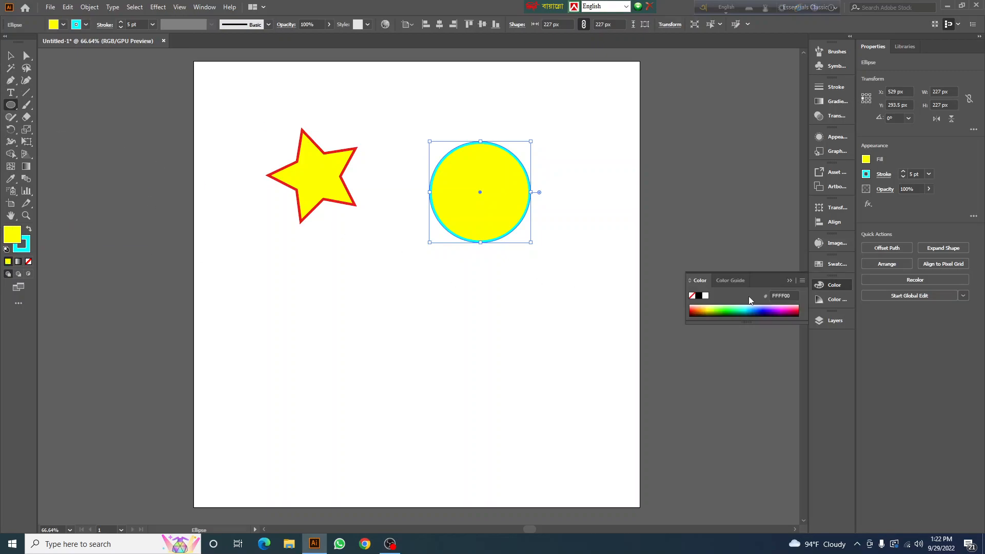
pyautogui.click(779, 311)
pyautogui.click(7, 59)
pyautogui.click(86, 200)
# Draw a rounded rectangle about 215 by 177 px below the star and circle, and fill it with yellow-green A7D400.
pyautogui.click(10, 105)
pyautogui.click(51, 119)
pyautogui.moveTo(329, 311); pyautogui.dragTo(425, 389)
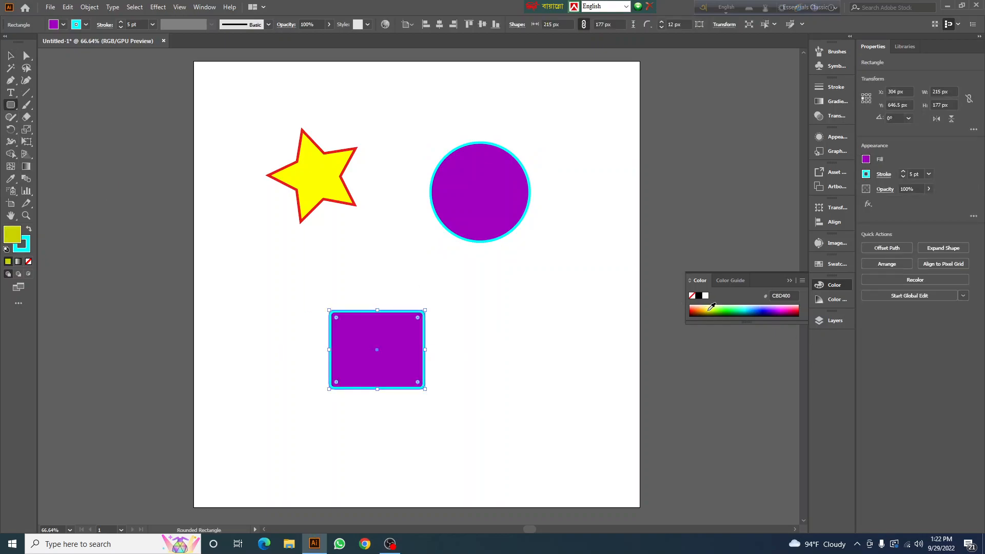
pyautogui.click(711, 306)
# Apply a linear gradient to the rounded rectangle's stroke, keeping its solid fill, and reselect the shape.
pyautogui.click(25, 248)
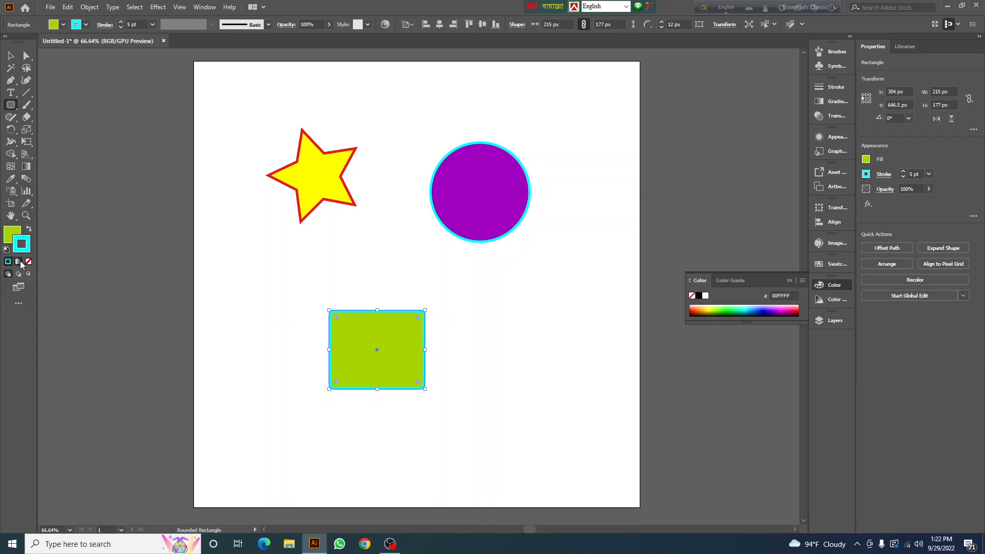
pyautogui.click(12, 237)
pyautogui.click(27, 252)
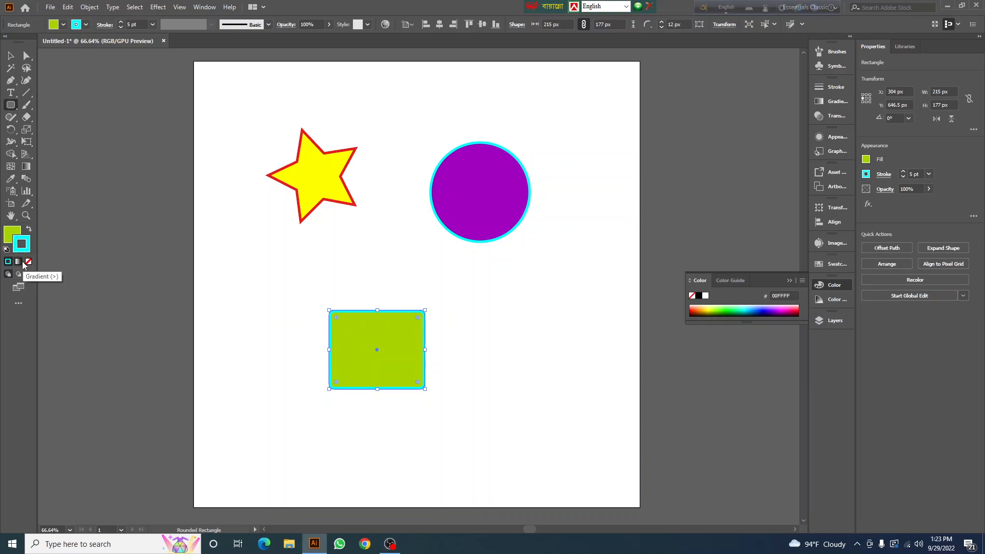
pyautogui.click(18, 262)
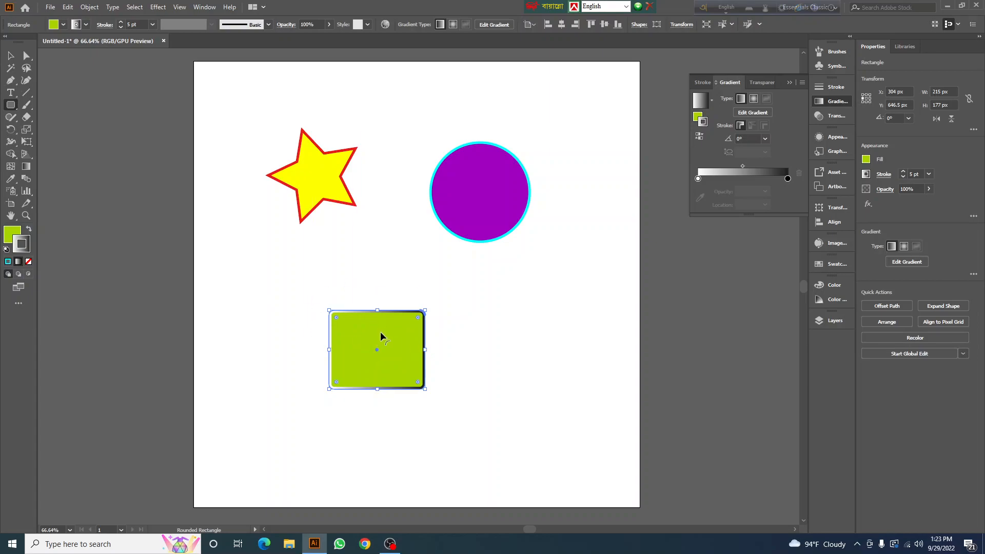
pyautogui.press('v')
pyautogui.click(611, 379)
pyautogui.click(390, 337)
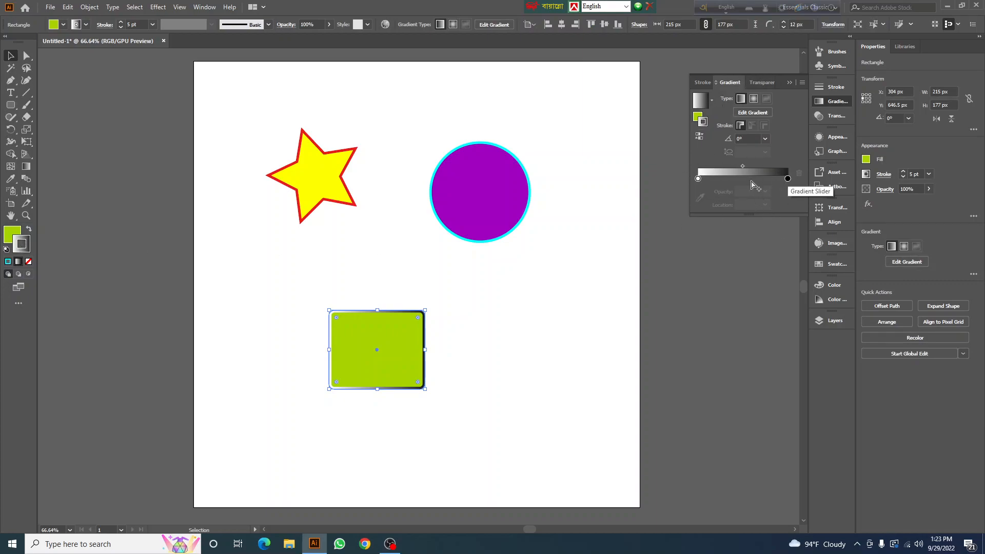
# Set the stroke gradient's start color stop to red and its end color stop to yellow.
pyautogui.click(698, 179)
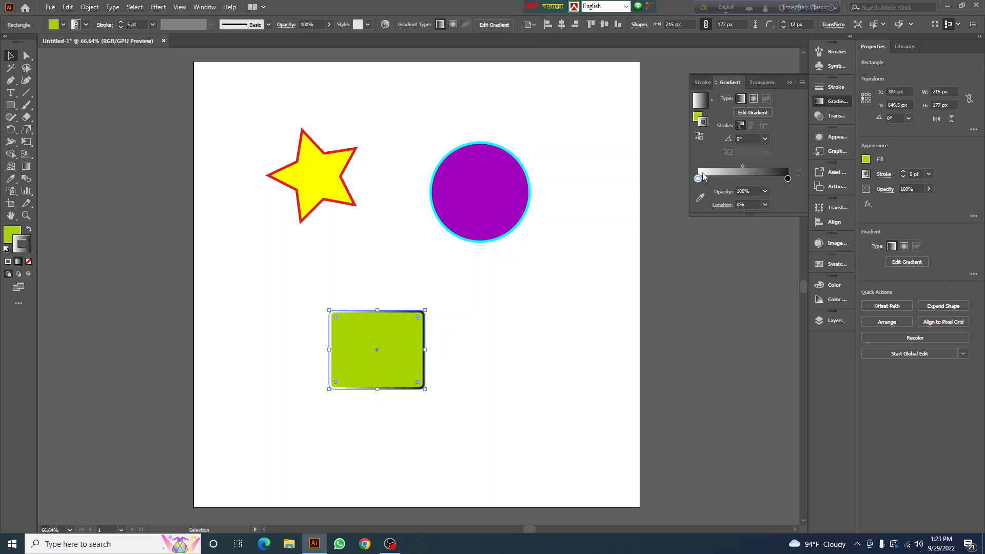
pyautogui.click(787, 179)
pyautogui.doubleClick(698, 179)
pyautogui.click(686, 211)
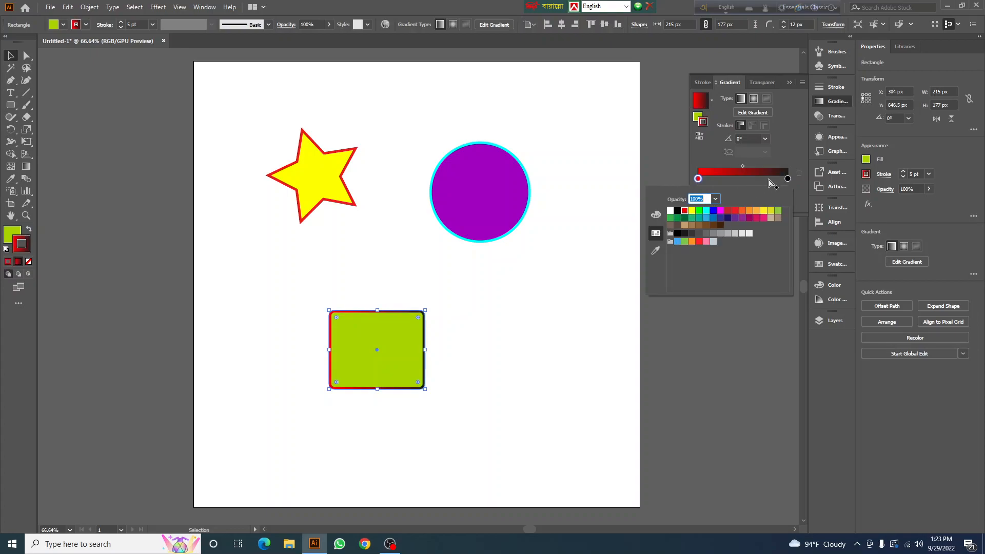
pyautogui.doubleClick(787, 178)
pyautogui.click(764, 211)
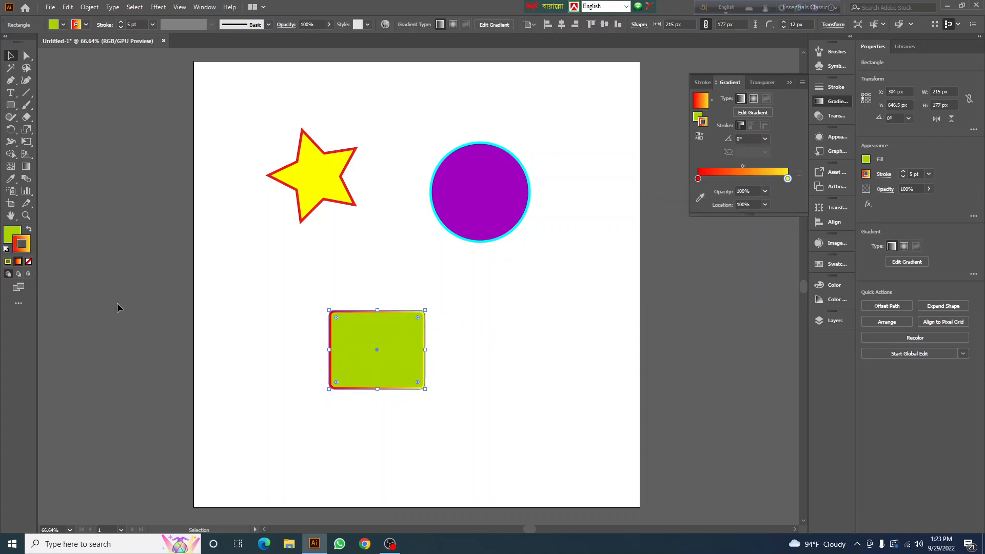
# Remove the rounded rectangle's fill so only the gradient outline remains, and deselect it.
pyautogui.click(12, 234)
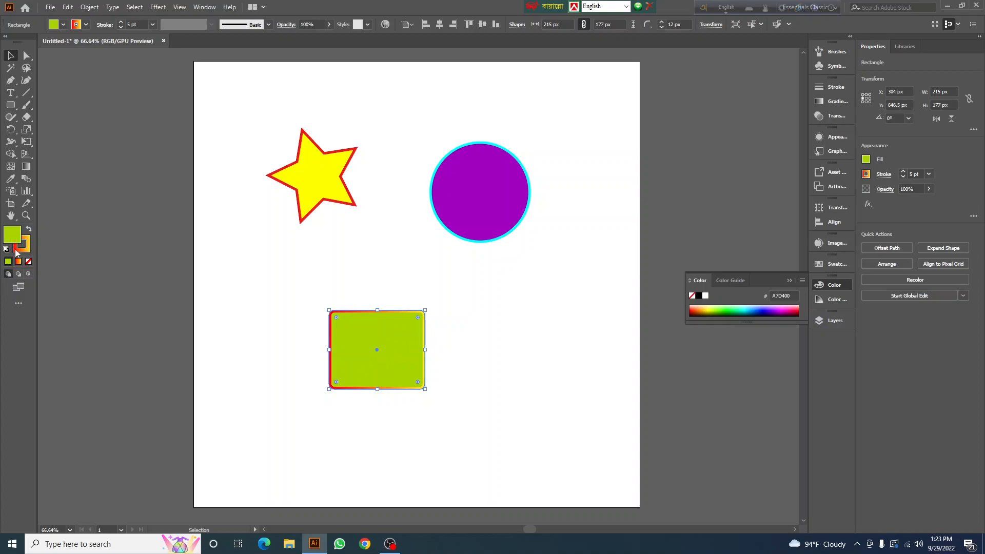
pyautogui.click(29, 261)
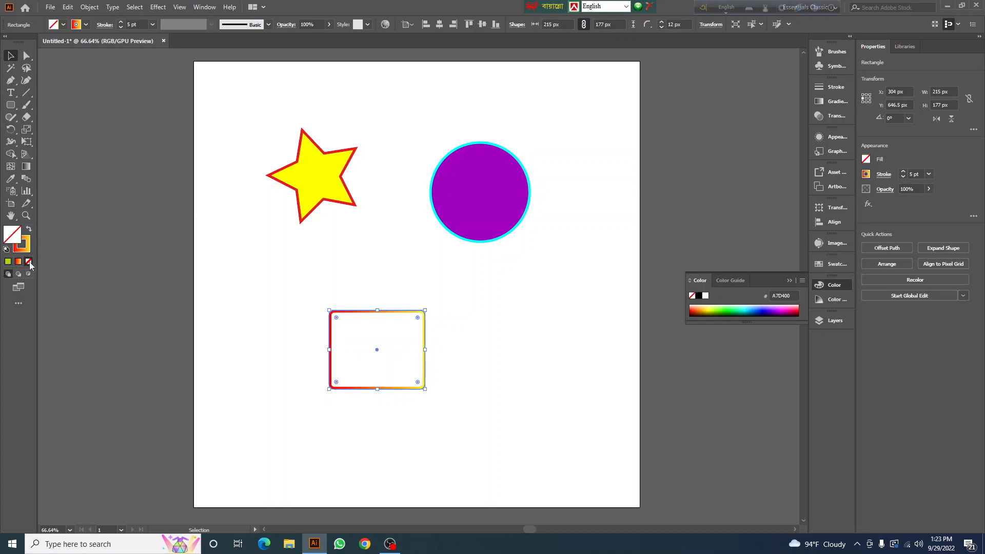
pyautogui.click(544, 318)
# Increase the rounded rectangle's stroke weight to 21 pt.
pyautogui.click(425, 334)
pyautogui.click(918, 177)
pyautogui.press('Up')
pyautogui.press('Up')
pyautogui.press('Up')
pyautogui.press('Up')
pyautogui.press('Up')
pyautogui.press('Up')
pyautogui.press('Up')
pyautogui.press('Up')
pyautogui.press('Up')
pyautogui.press('Up')
pyautogui.press('Up')
pyautogui.press('Up')
pyautogui.press('Up')
pyautogui.press('Up')
pyautogui.press('Up')
pyautogui.press('Up')
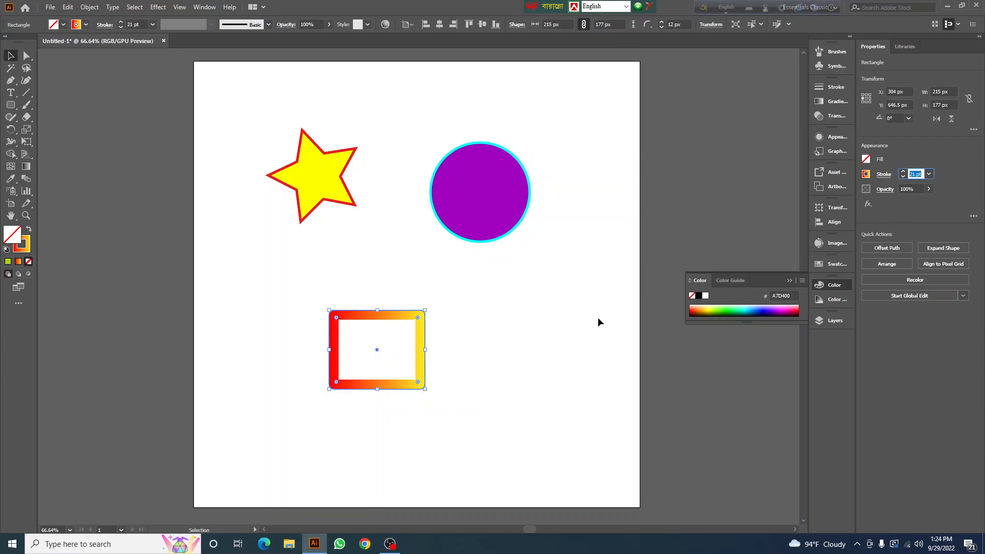
pyautogui.click(597, 318)
# Select the rounded rectangle and display its gradient settings, hiding and reopening them.
pyautogui.click(416, 335)
pyautogui.click(837, 105)
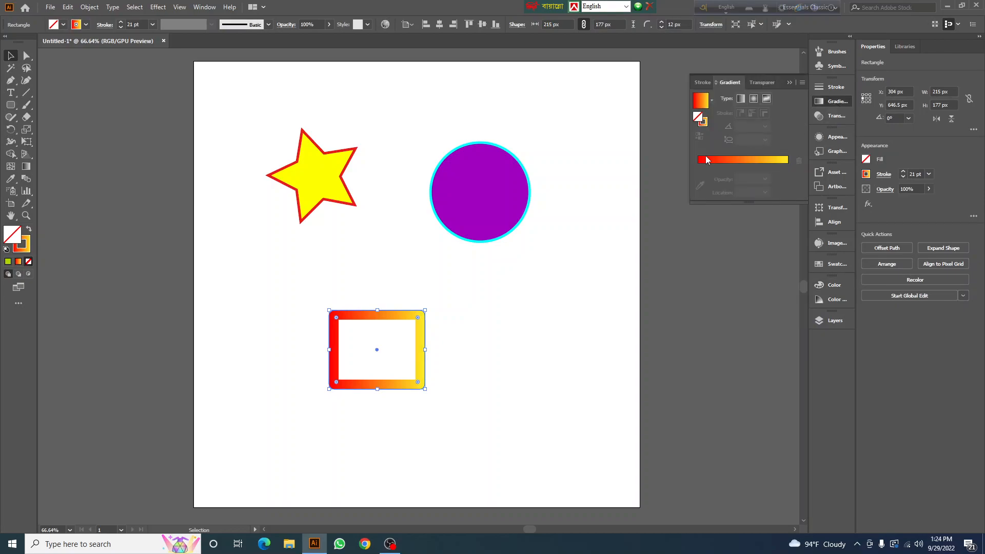
pyautogui.click(825, 105)
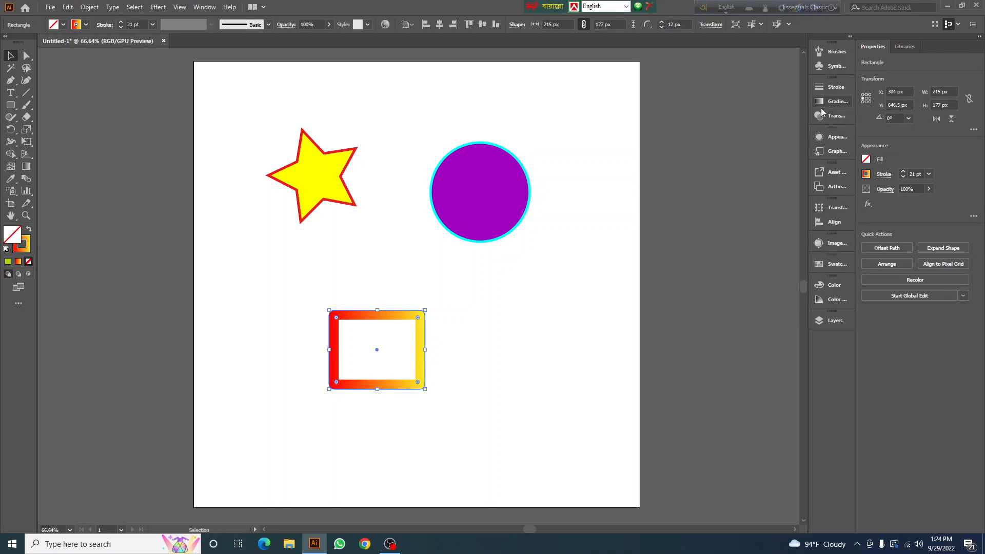
pyautogui.click(208, 7)
pyautogui.click(835, 103)
pyautogui.click(835, 103)
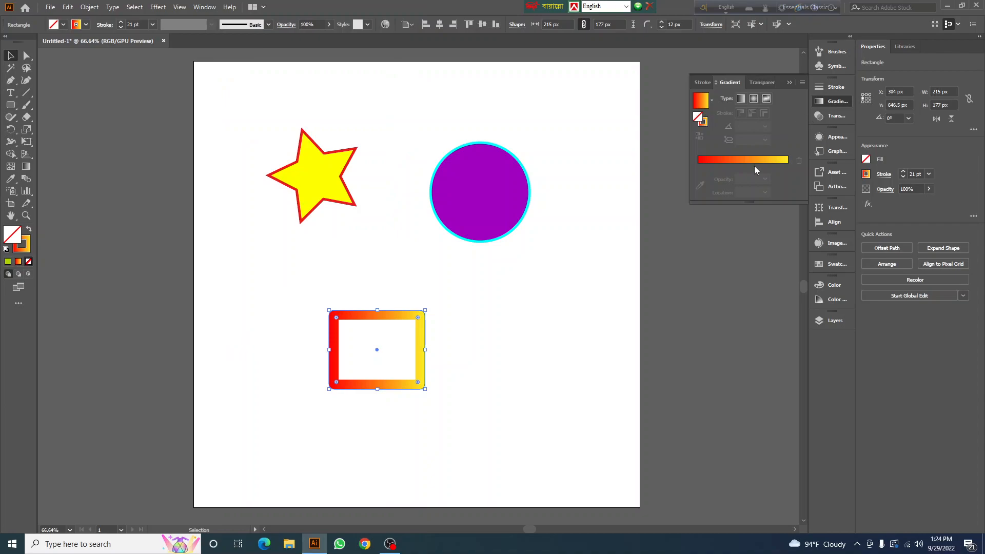